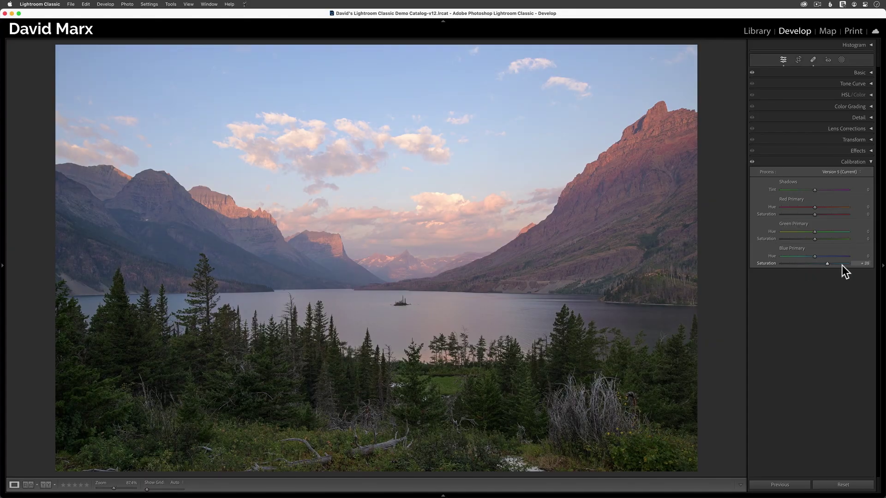
Adjust the landscape's Blue Primary Saturation and boost Red Primary Saturation to +35.
mouse_move(853, 265)
left_mouse_down()
mouse_move(791, 267)
mouse_move(848, 266)
mouse_move(794, 267)
mouse_move(830, 266)
left_mouse_up()
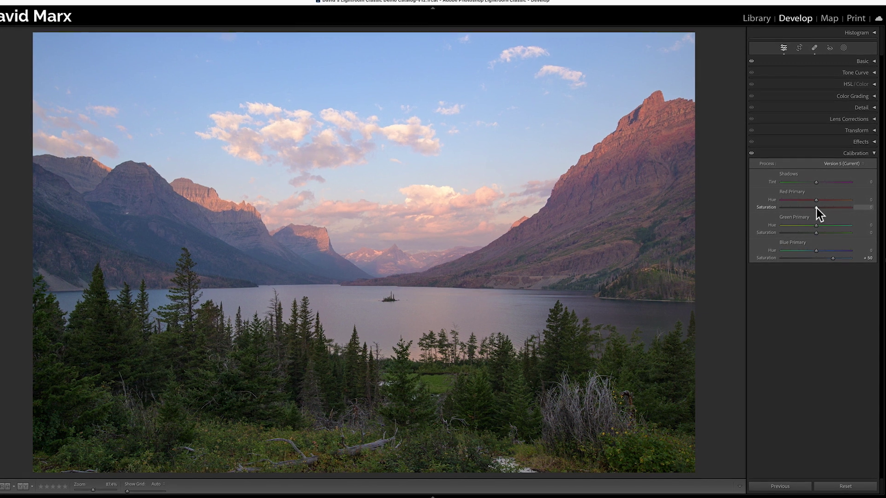
left_click_drag(815, 208, 828, 206)
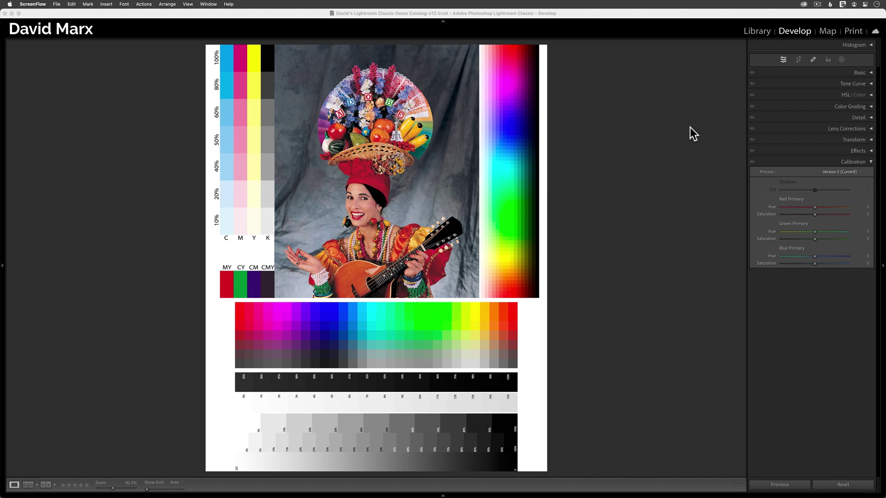
left_click(861, 72)
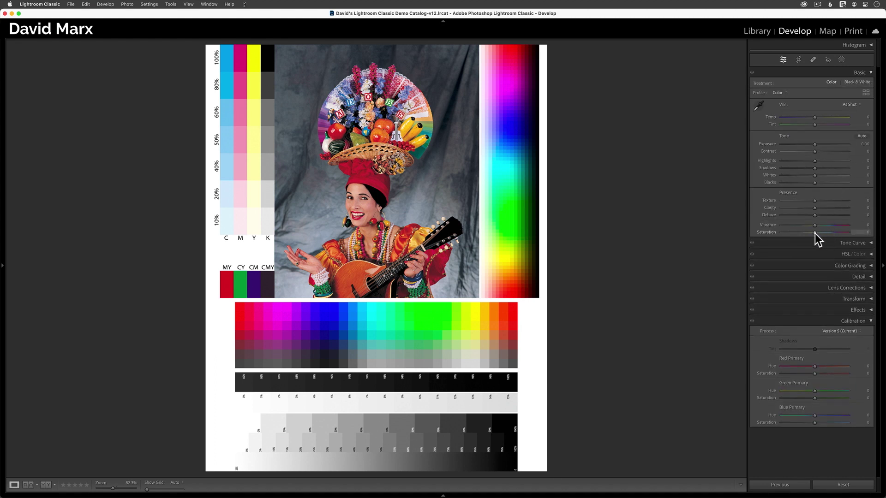
left_click_drag(814, 233, 765, 233)
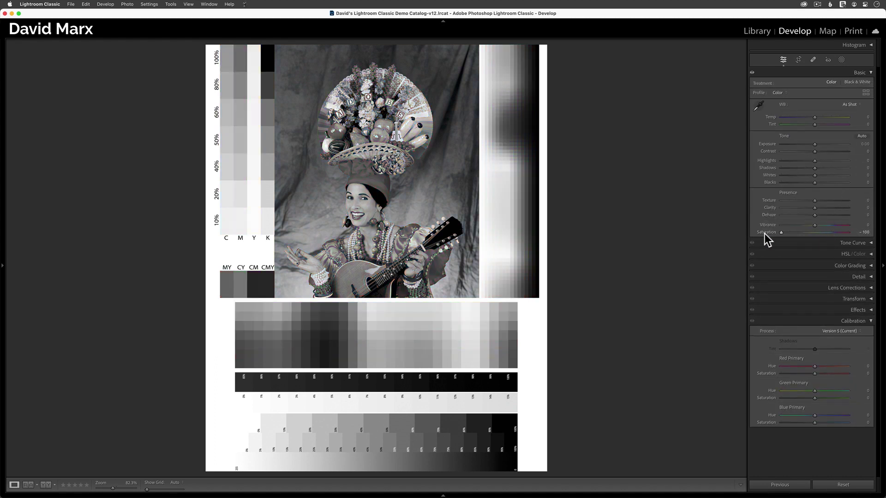
double_click(765, 234)
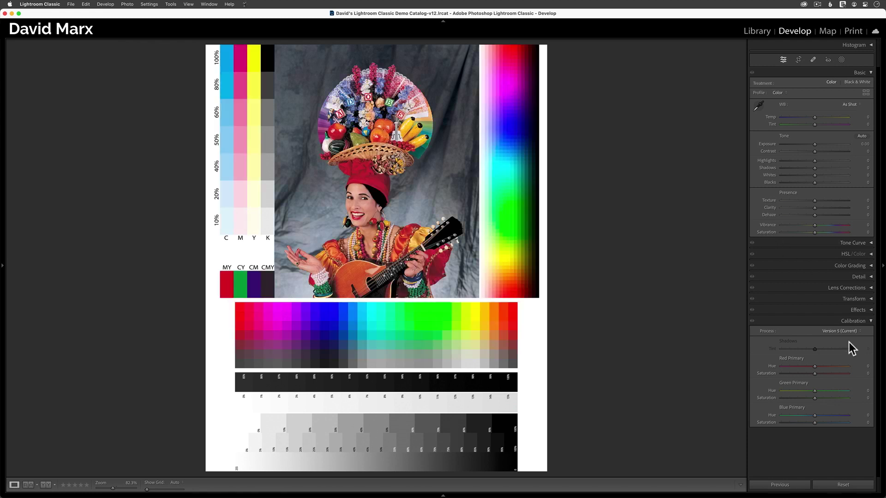
key("super+1")
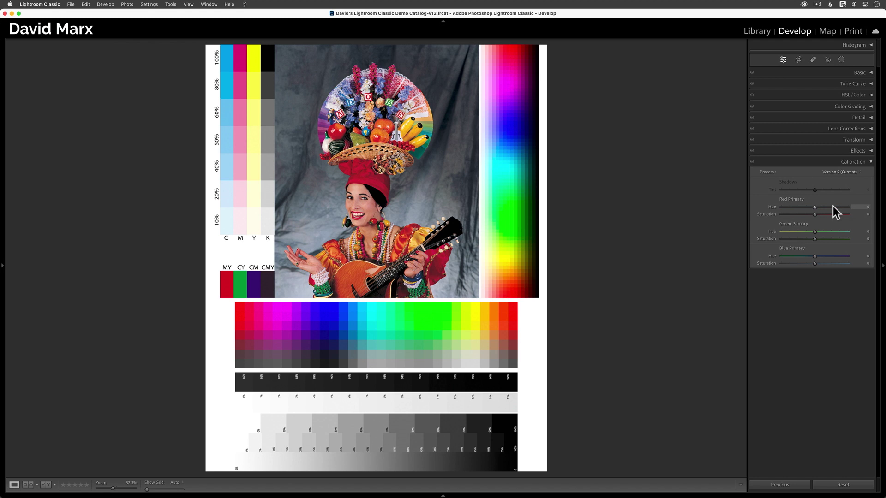
left_click_drag(814, 214, 760, 214)
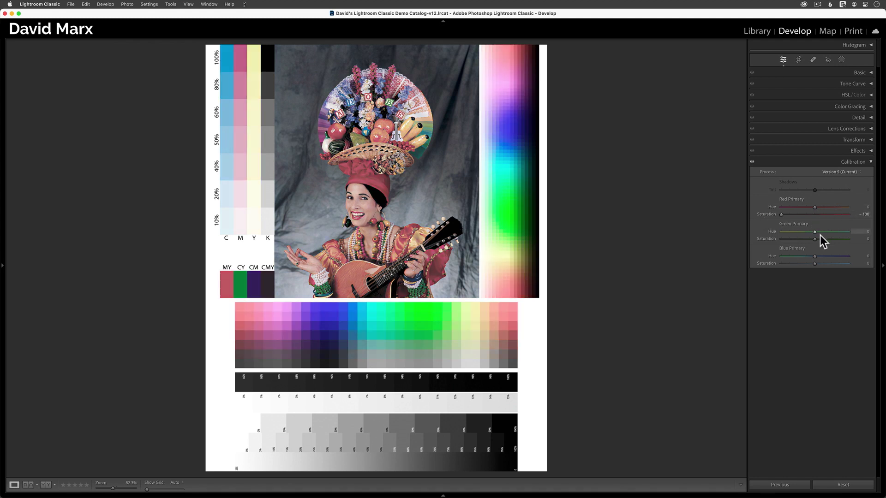
mouse_move(820, 236)
left_mouse_down()
mouse_move(775, 238)
mouse_move(763, 264)
left_mouse_up()
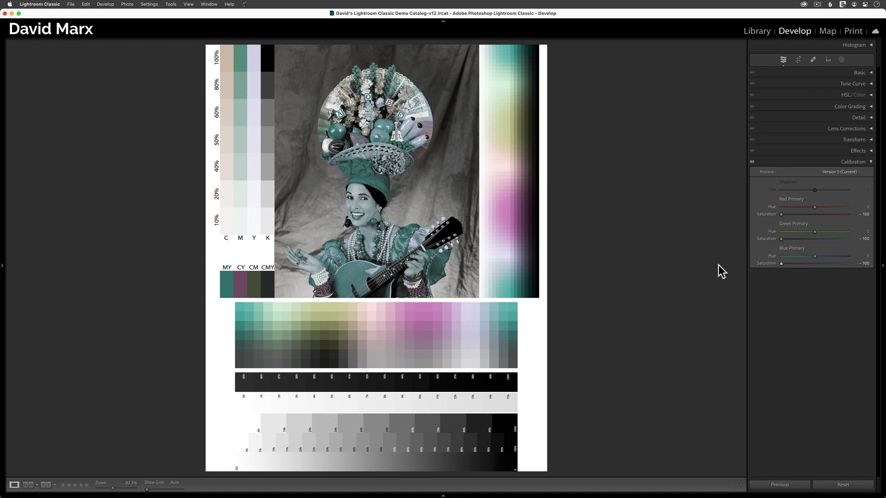
double_click(766, 263)
double_click(763, 239)
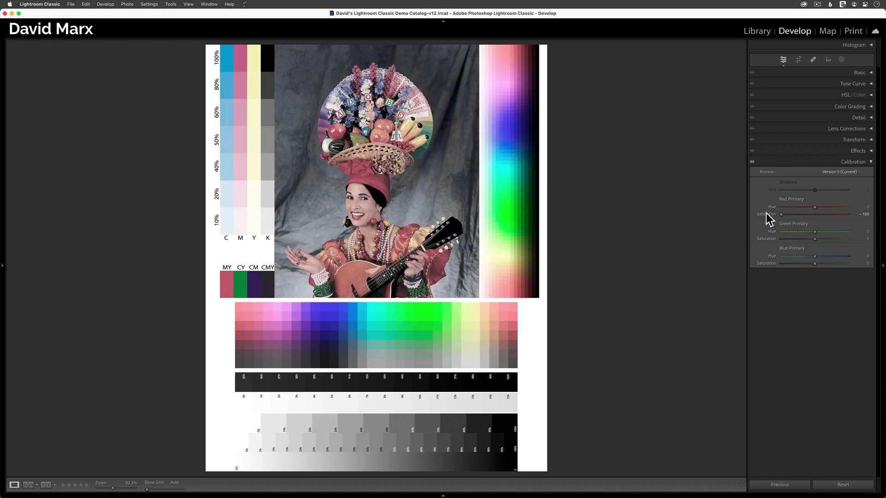
double_click(766, 213)
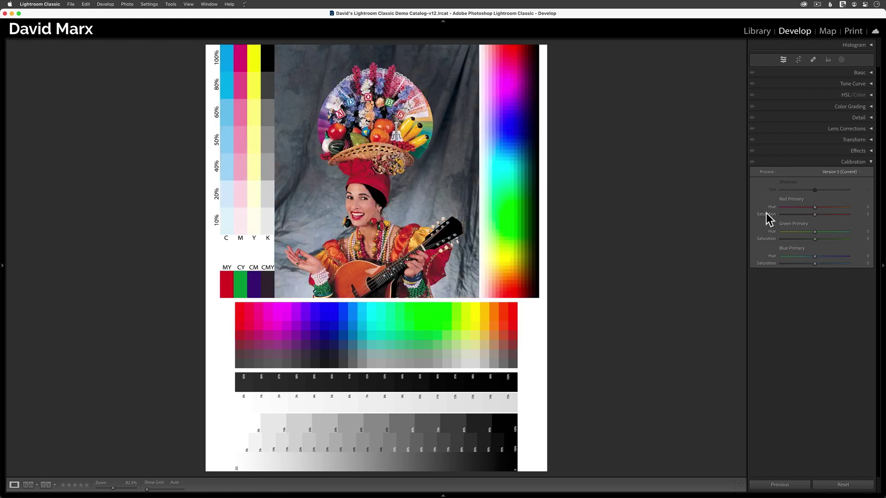
left_click(845, 95)
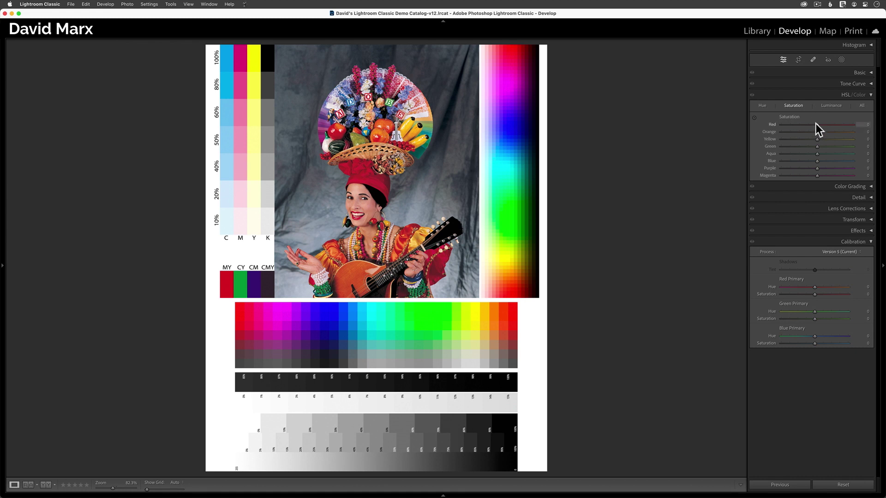
left_click(865, 124)
type("-100")
key("Return")
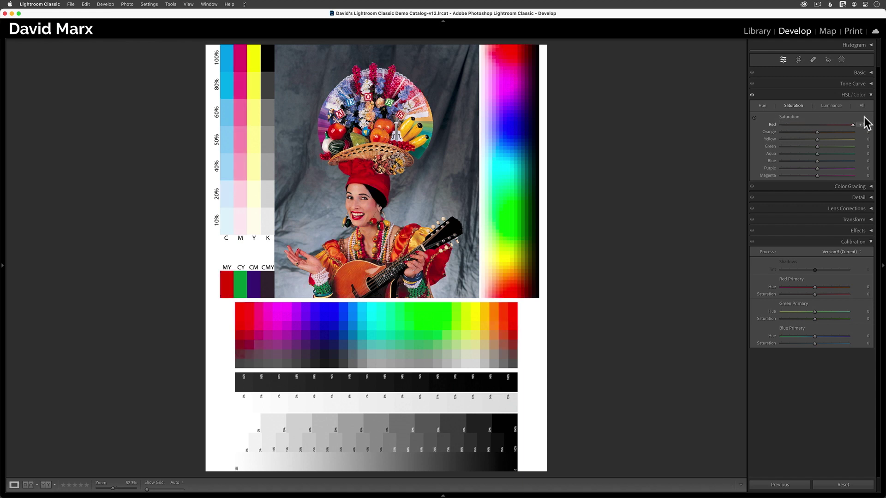
left_click_drag(773, 128, 741, 133)
double_click(773, 125)
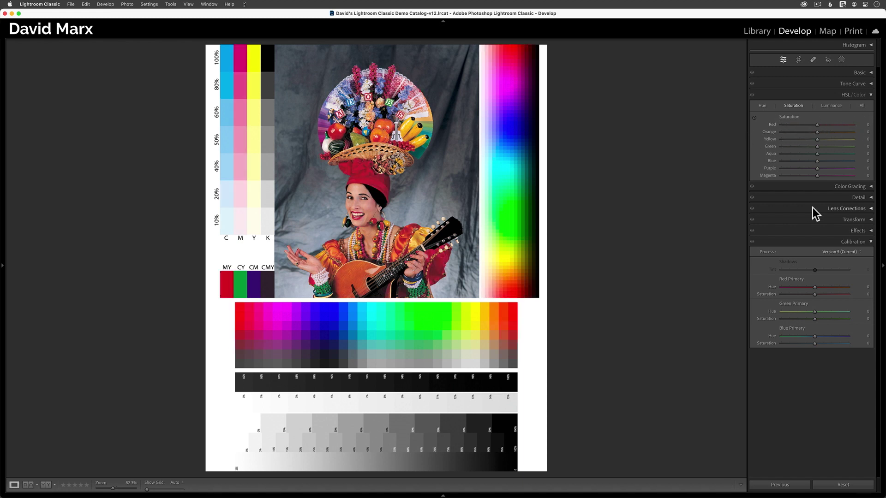
left_click(860, 95)
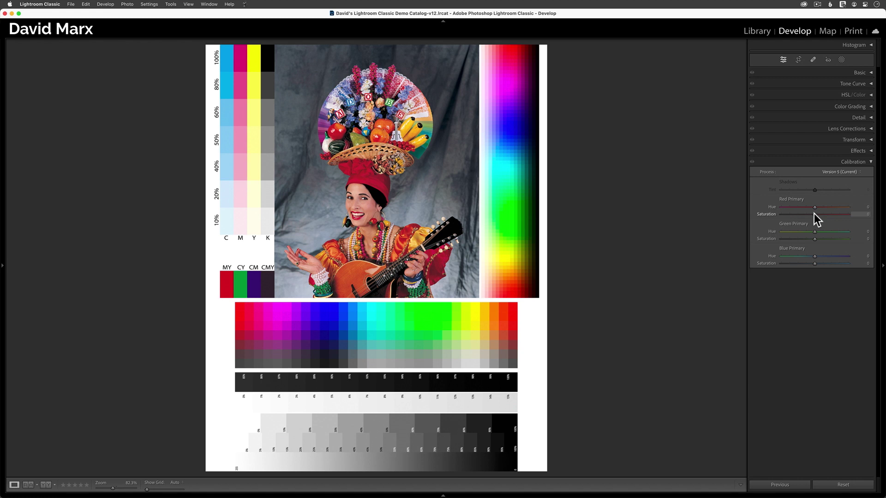
mouse_move(813, 213)
left_mouse_down()
mouse_move(788, 214)
mouse_move(848, 220)
mouse_move(775, 224)
mouse_move(811, 217)
left_mouse_up()
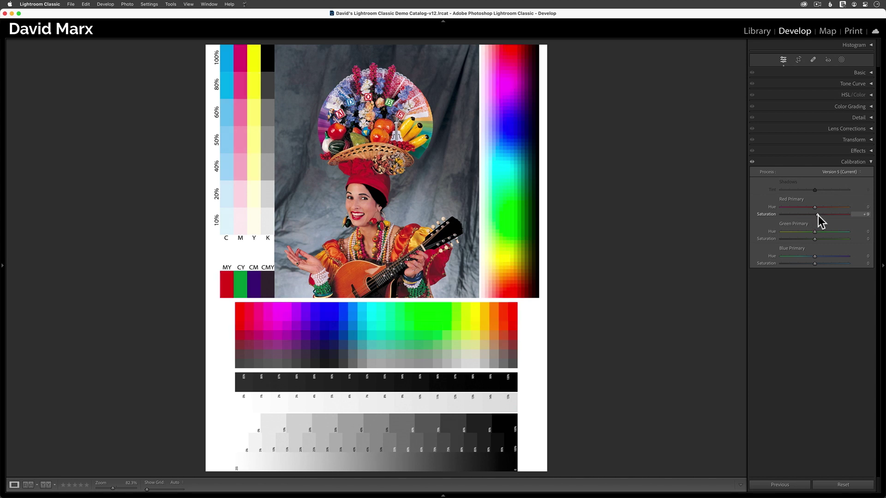
mouse_move(813, 215)
left_mouse_down()
mouse_move(853, 212)
mouse_move(777, 212)
left_mouse_up()
double_click(776, 212)
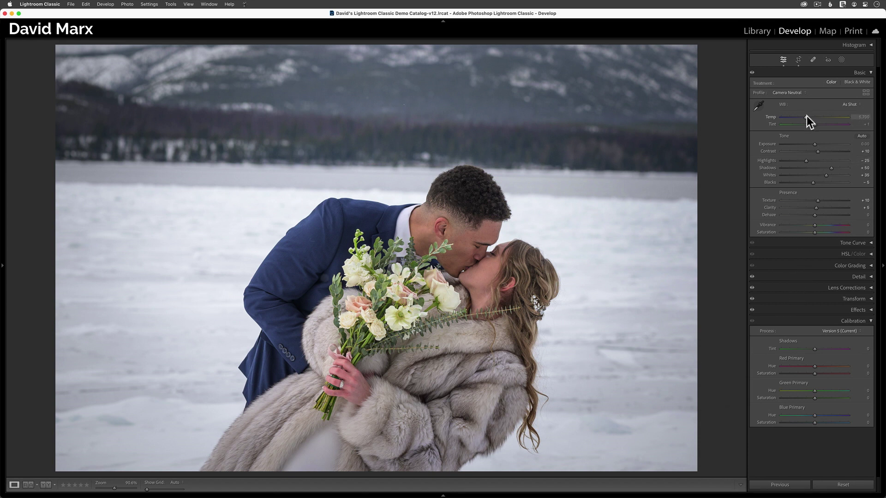
Try and reset Temp and Vibrance, then set Blue Primary Saturation to +50.
mouse_move(806, 116)
left_mouse_down()
mouse_move(798, 118)
mouse_move(819, 116)
left_mouse_up()
double_click(819, 116)
left_click_drag(828, 225, 833, 225)
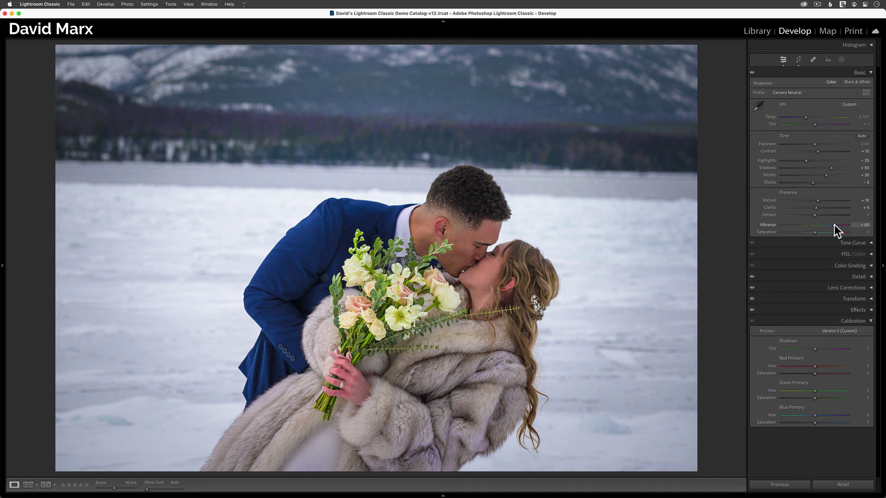
double_click(834, 225)
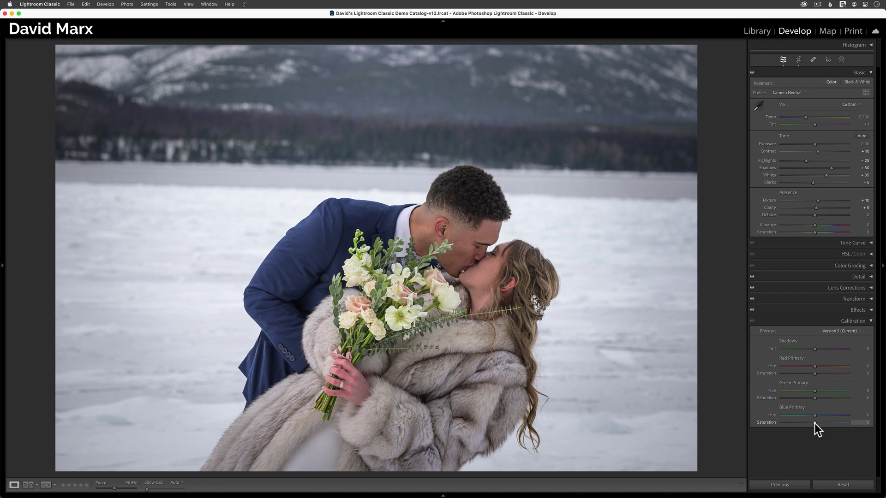
left_click_drag(828, 424, 829, 425)
left_click(732, 440)
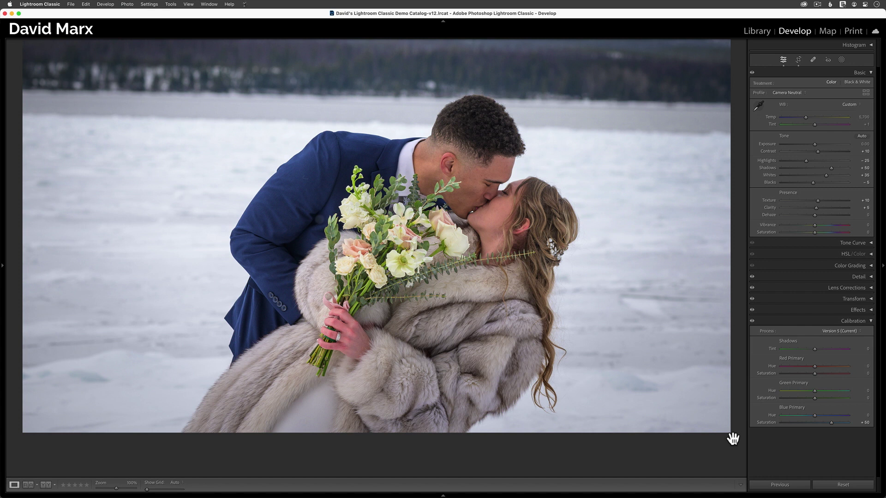
key("y")
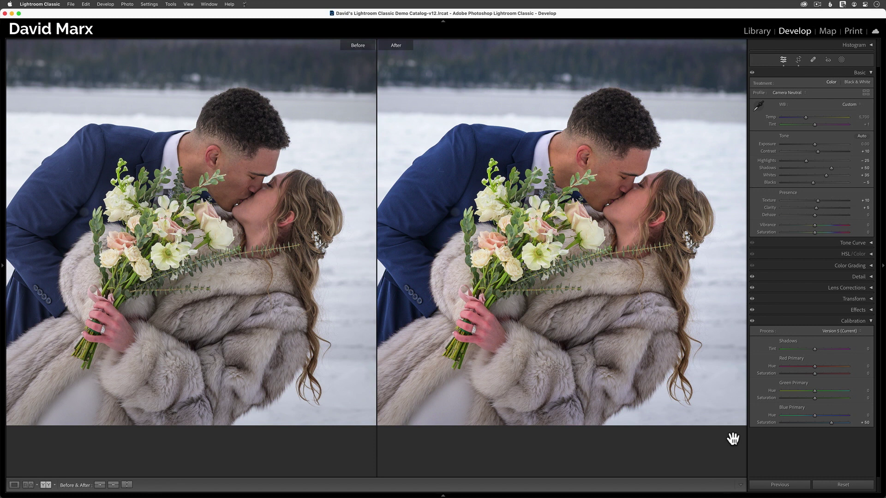
key("y")
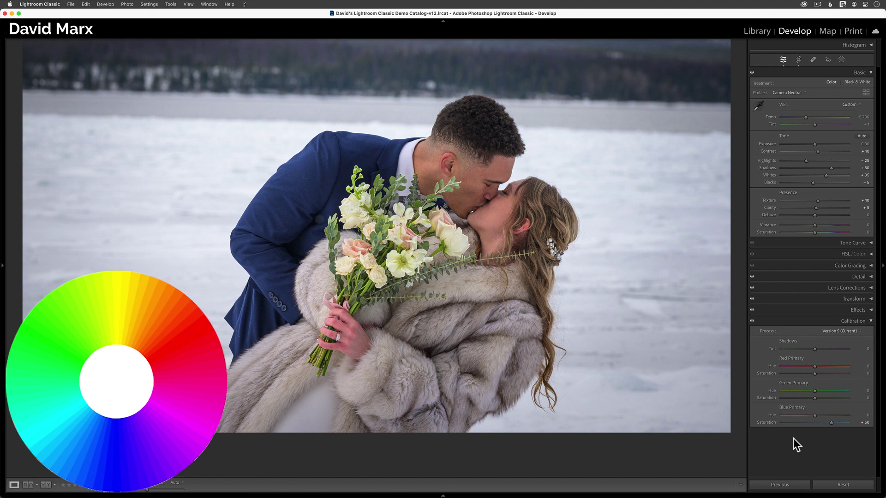
key("backslash")
key("backslash")
key("backslash")
key("backslash")
key("backslash")
key("backslash")
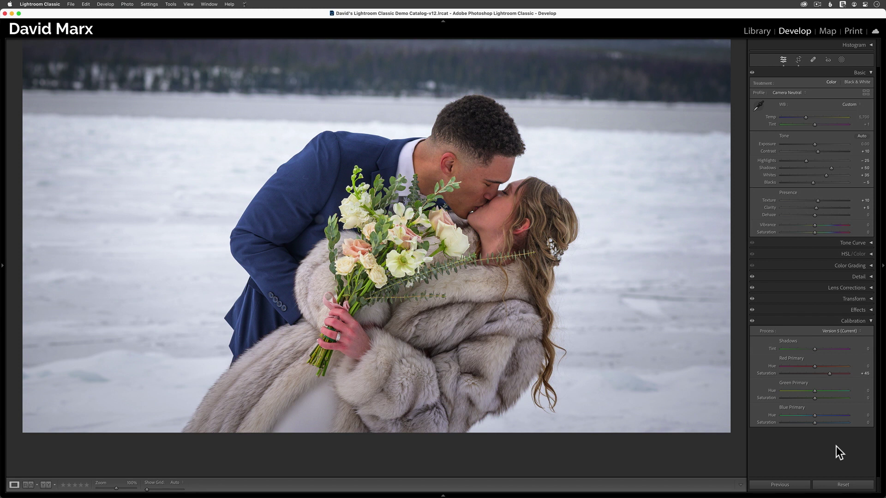
type("25")
Enter Red Primary Saturation +25 and Blue Primary Saturation +40 in Calibration.
key("Tab")
key("Tab")
key("Tab")
type("40")
key("Return")
Compare the wedding photo side by side and against its original, expanding HSL saturation.
key("y")
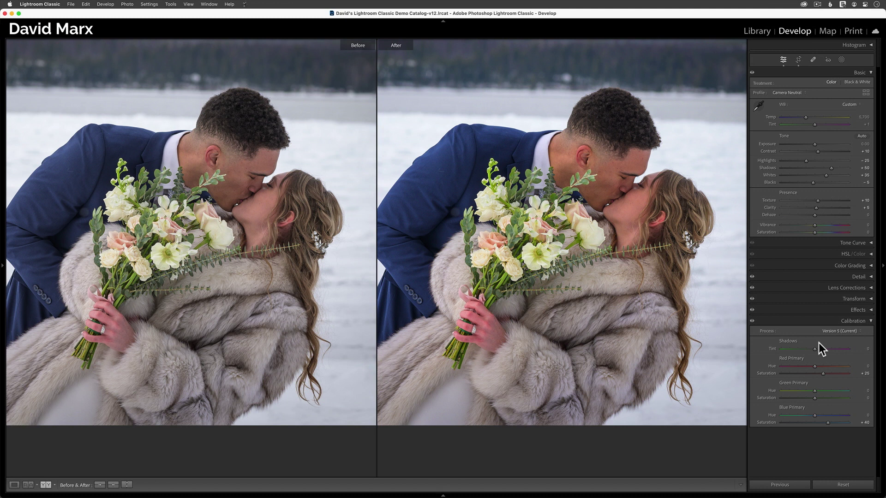
key("y")
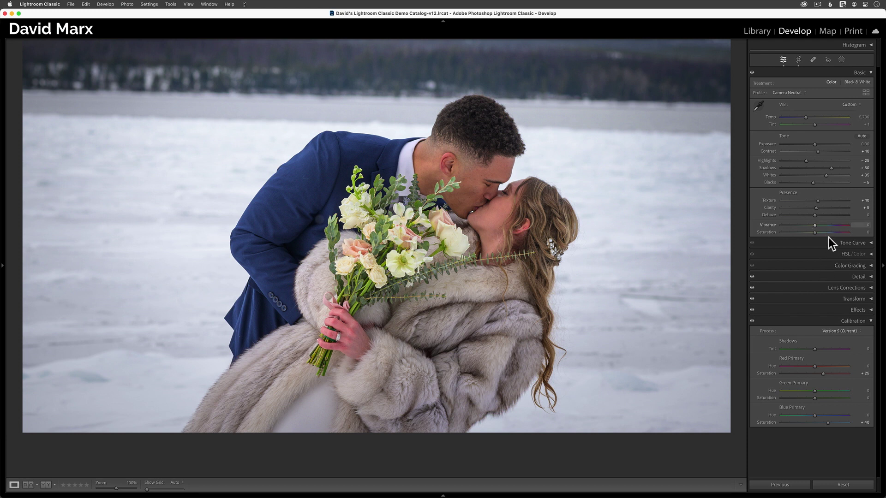
left_click(846, 251)
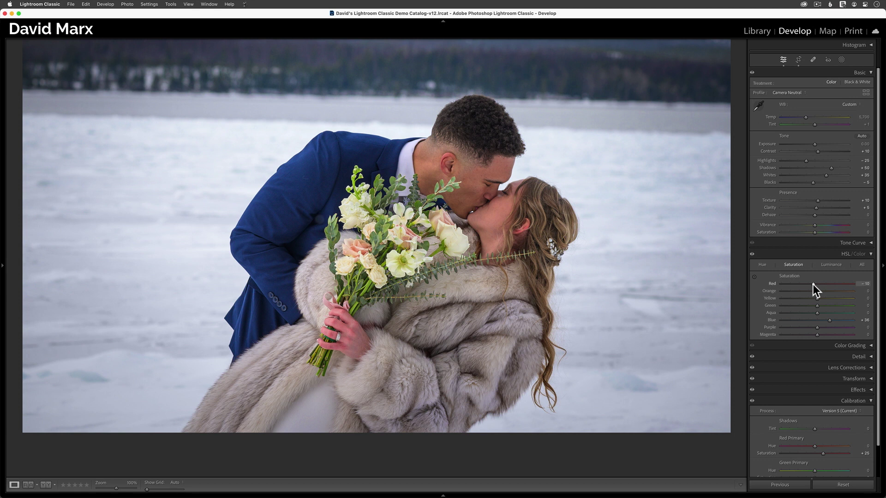
key("backslash")
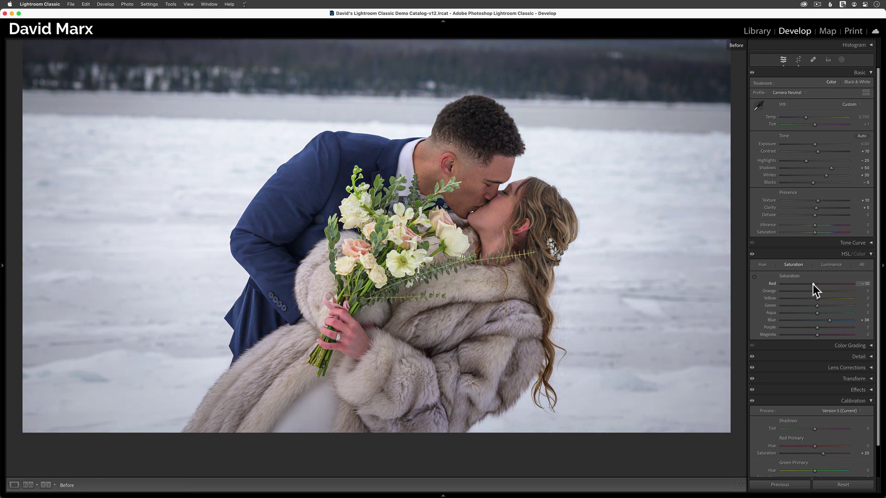
key("backslash")
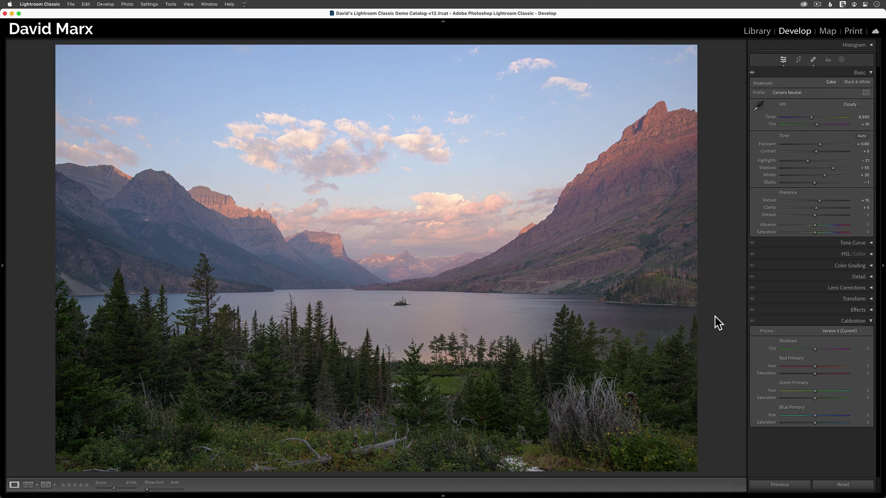
left_click(820, 224)
left_click_drag(823, 225, 844, 225)
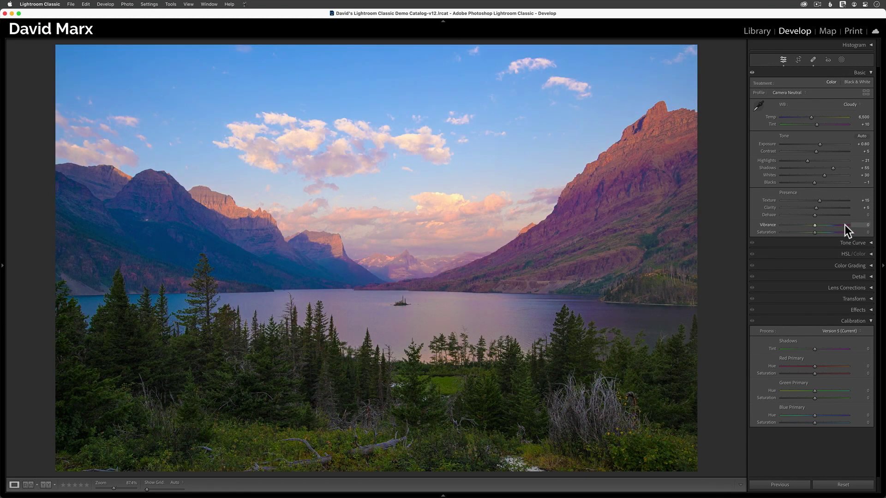
double_click(844, 225)
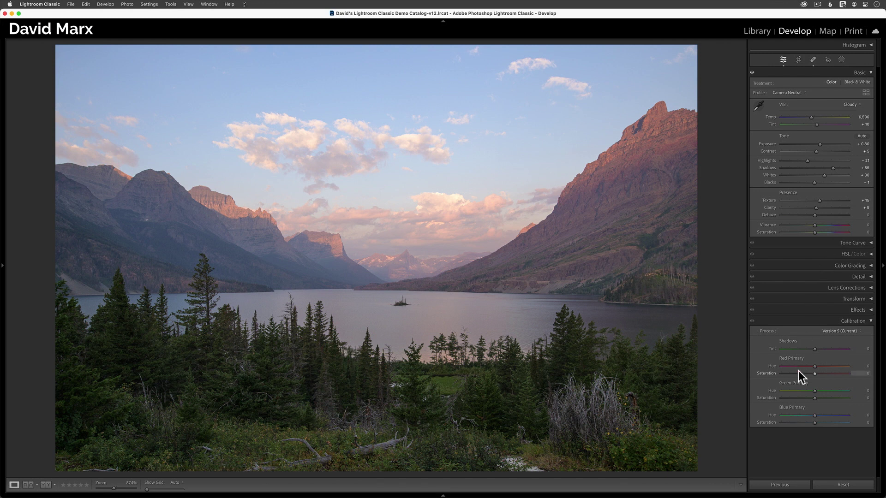
Collapse the Basic panel and set Blue Primary Saturation to +40.
left_click(869, 73)
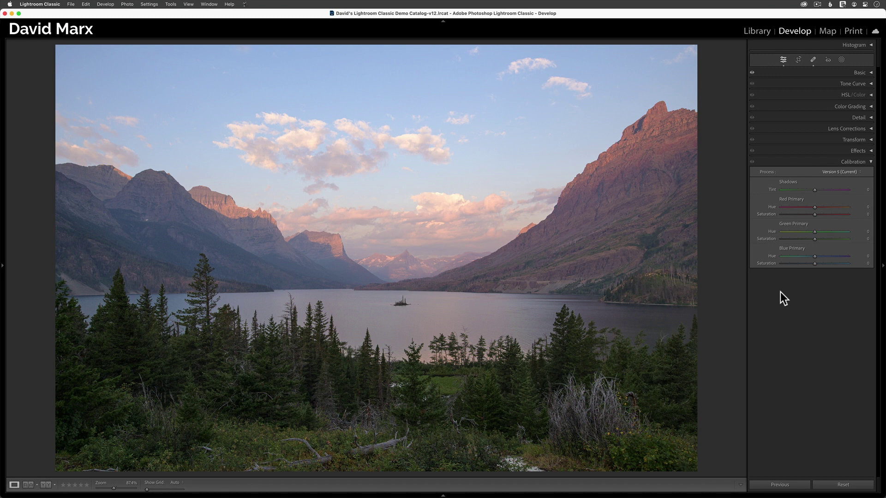
left_click_drag(815, 263, 828, 264)
Push all three Primary Saturations to +100, compare Calibration on/off, then reset Red to zero.
left_click_drag(829, 263, 868, 263)
left_click_drag(813, 239, 882, 231)
left_click_drag(813, 214, 882, 214)
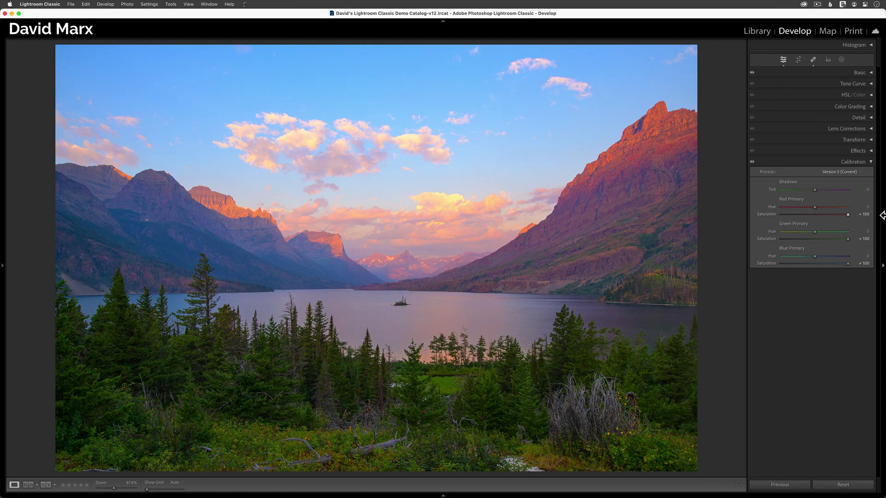
left_click(751, 161)
double_click(848, 214)
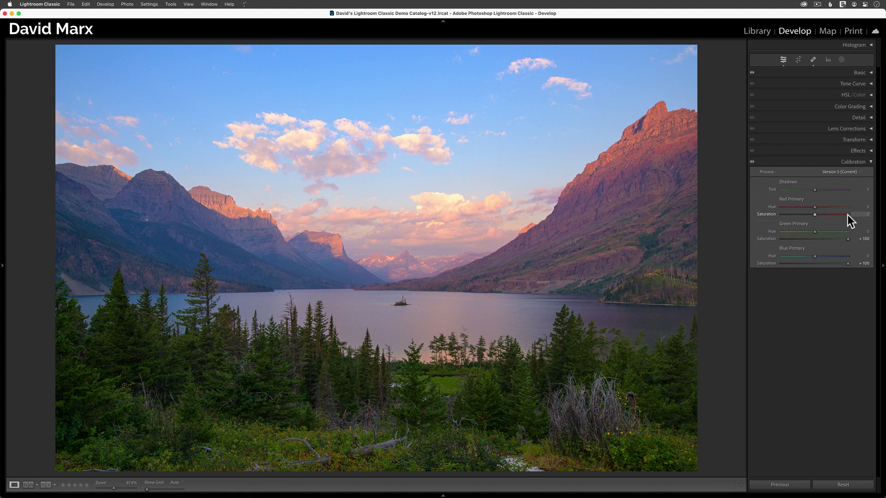
Reset Green Primary Saturation to zero and set Blue Primary Saturation to +50.
double_click(848, 239)
mouse_move(831, 265)
left_mouse_down()
mouse_move(793, 266)
mouse_move(852, 266)
mouse_move(791, 266)
mouse_move(847, 267)
mouse_move(794, 266)
mouse_move(830, 266)
left_mouse_up()
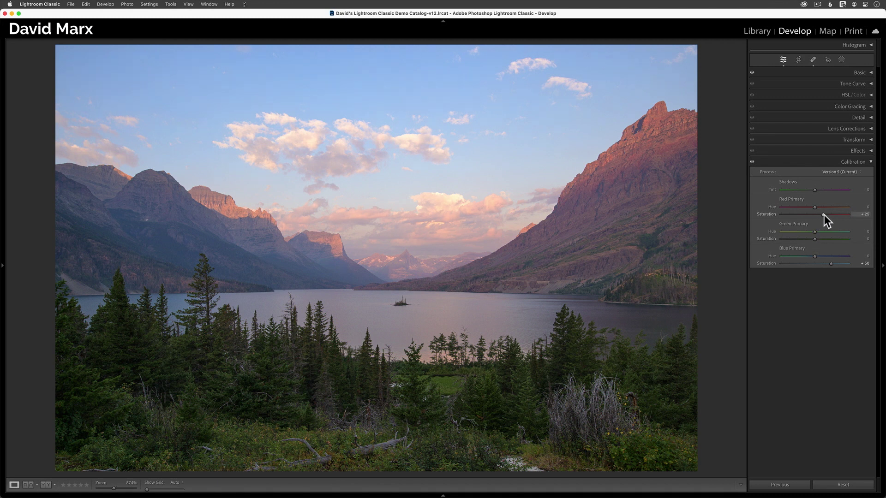
Set Red Primary Saturation to +35 and save snapshot 'B Sat +50 R Sat +35'.
left_click_drag(824, 214, 826, 215)
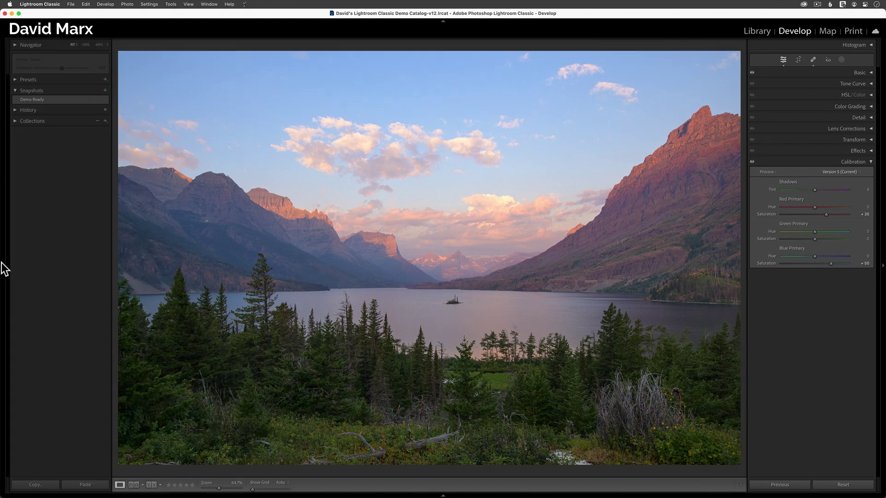
left_click(105, 90)
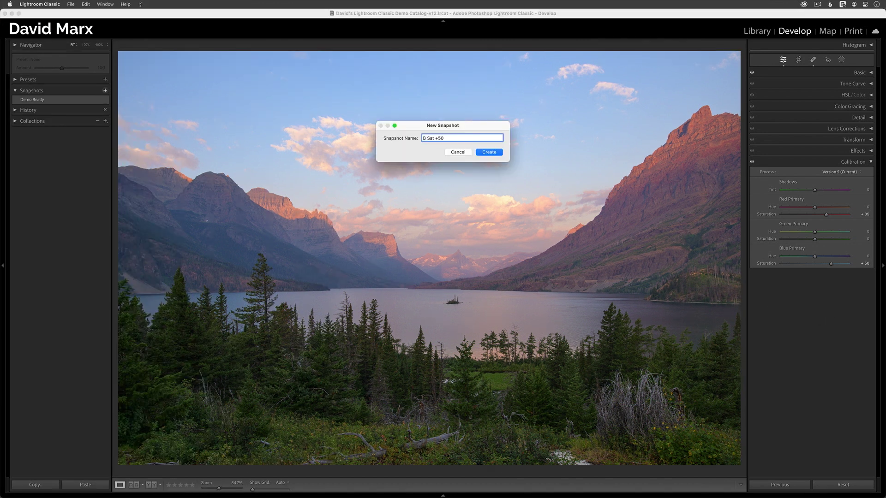
type("B Sat +50 R Sat +35")
key("Return")
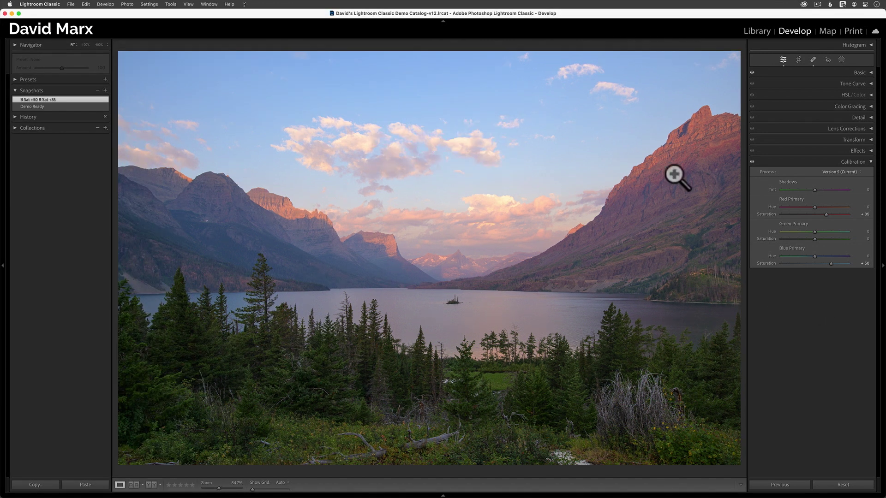
Reset Red Primary Saturation to zero and show Before/After side by side.
double_click(826, 215)
type("+ 35")
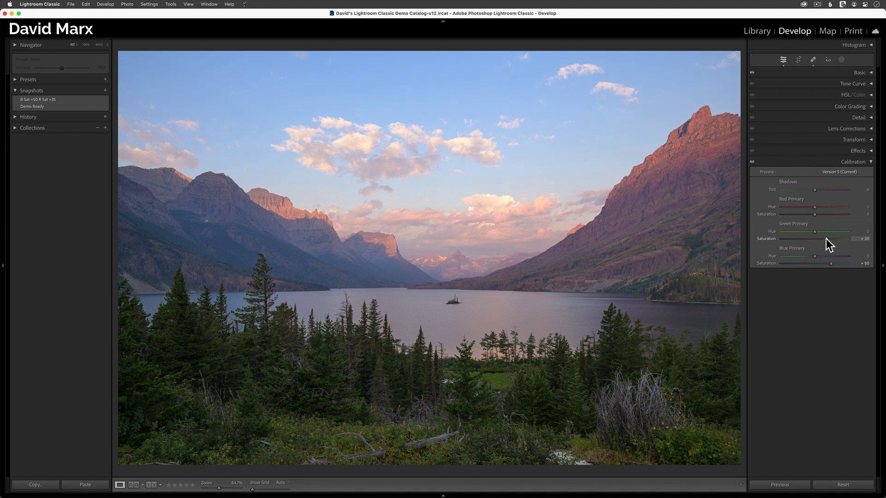
key("Tab")
key("y")
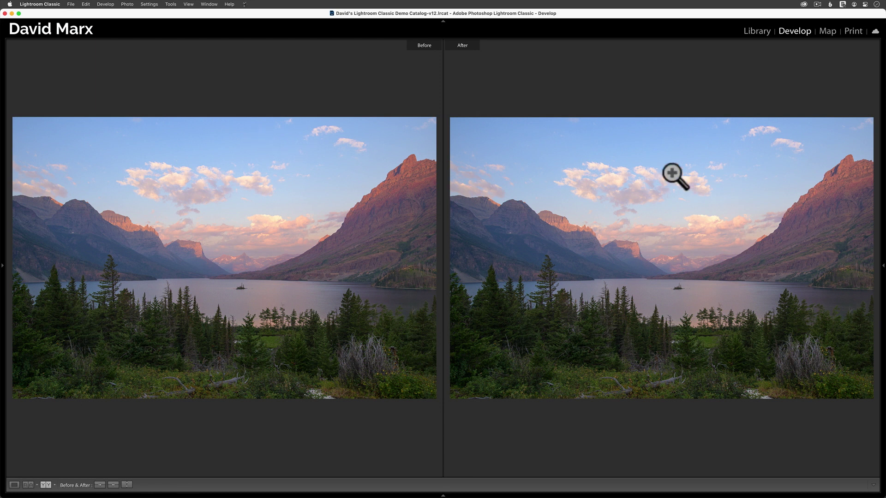
Zoom both views to 1:1 on the peak, pan toward the sky, fit, then return to Loupe.
left_click(845, 163)
left_click(666, 195)
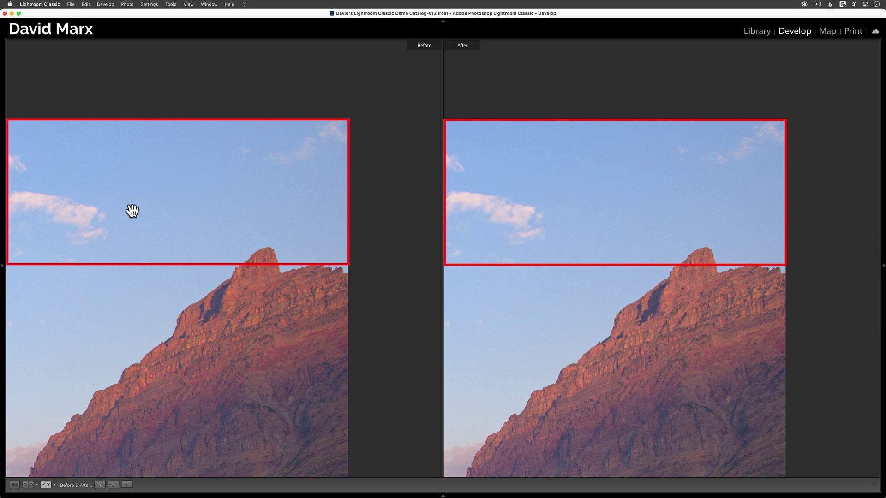
left_click_drag(231, 279, 226, 178)
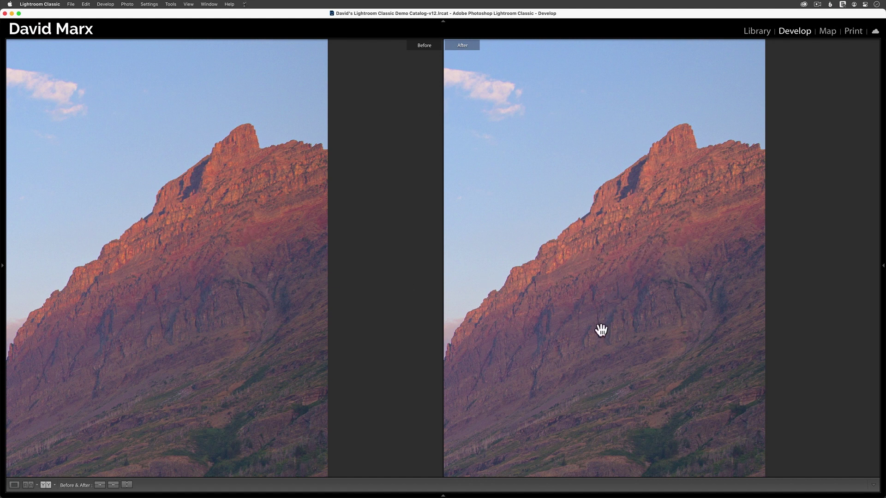
left_click(627, 112)
left_click(567, 176)
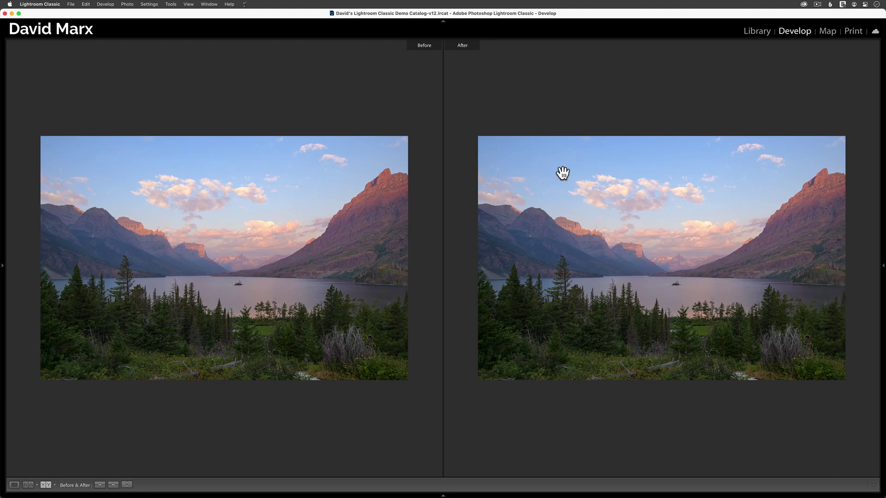
key("y")
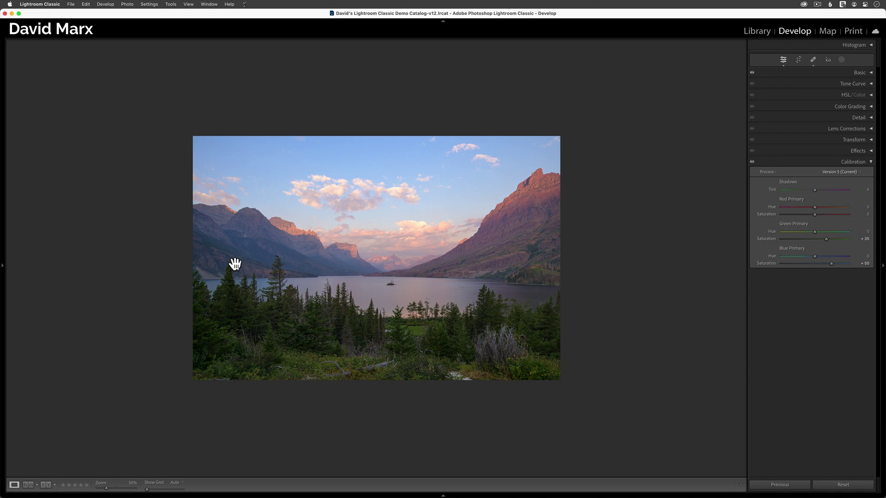
key("y")
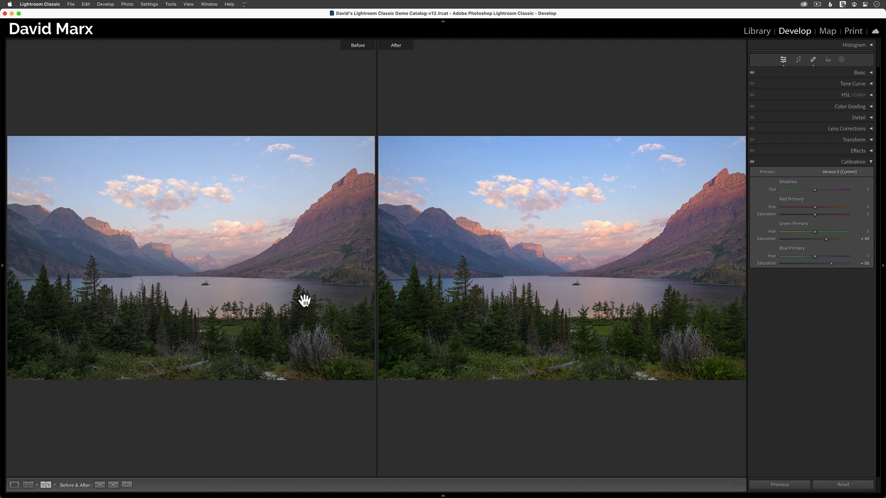
key("y")
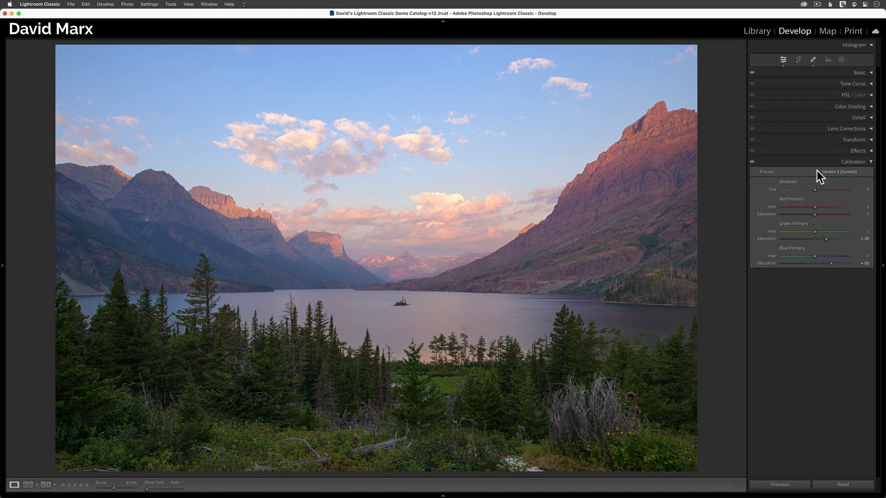
In HSL, slightly raise Blue and Orange saturation and lower Blue luminance to -5.
left_click(846, 95)
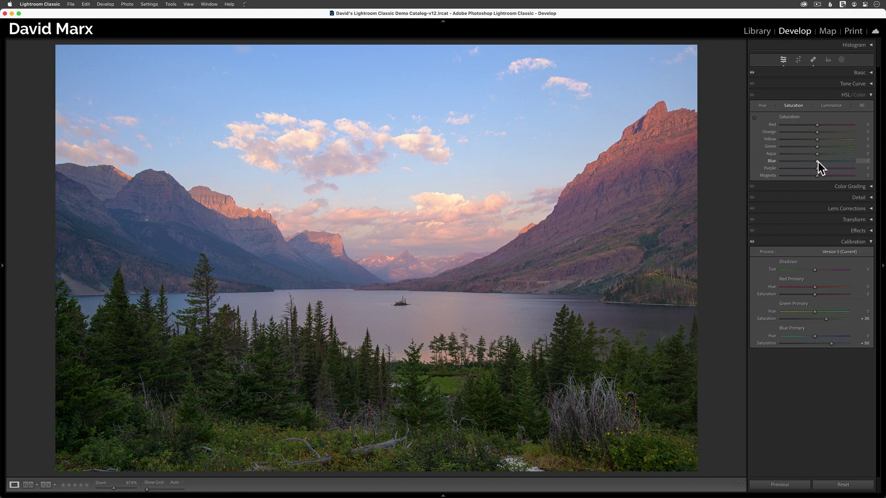
left_click_drag(822, 162, 823, 162)
left_click_drag(819, 134, 821, 140)
left_click(828, 105)
left_click_drag(814, 162, 817, 160)
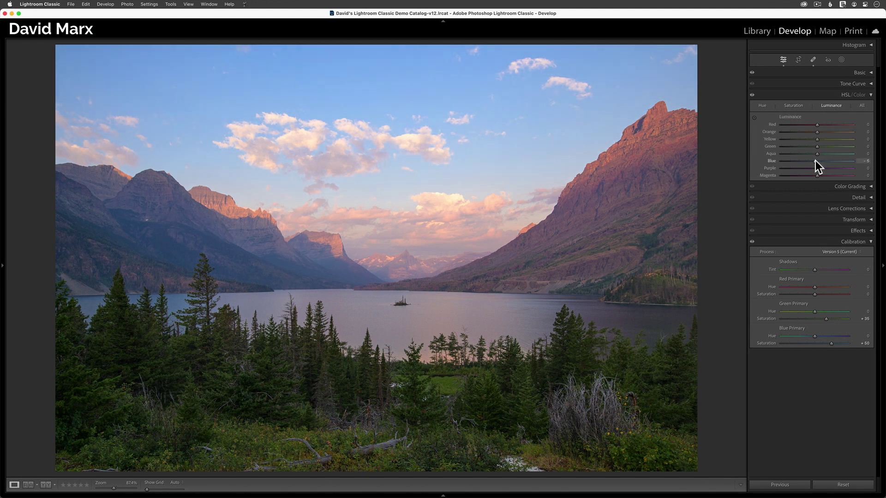
Add a Sky mask with more dehaze and exposure at -0.13, then close Masking.
left_click(841, 61)
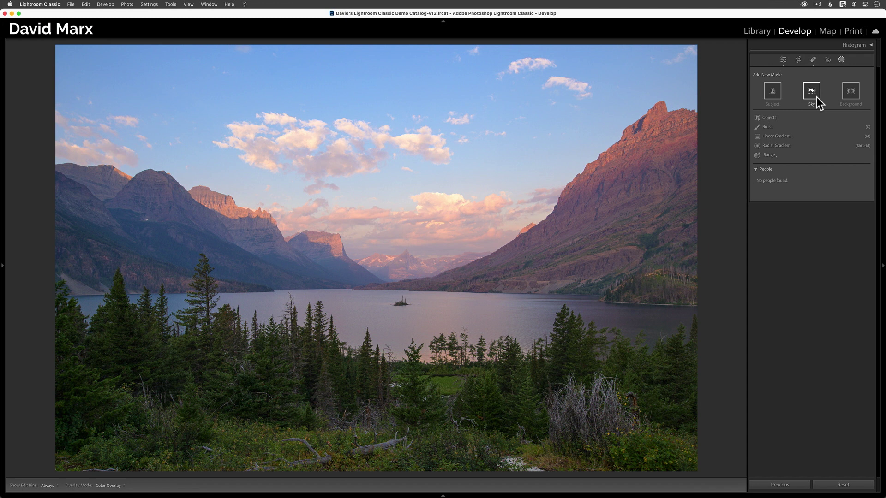
left_click(815, 97)
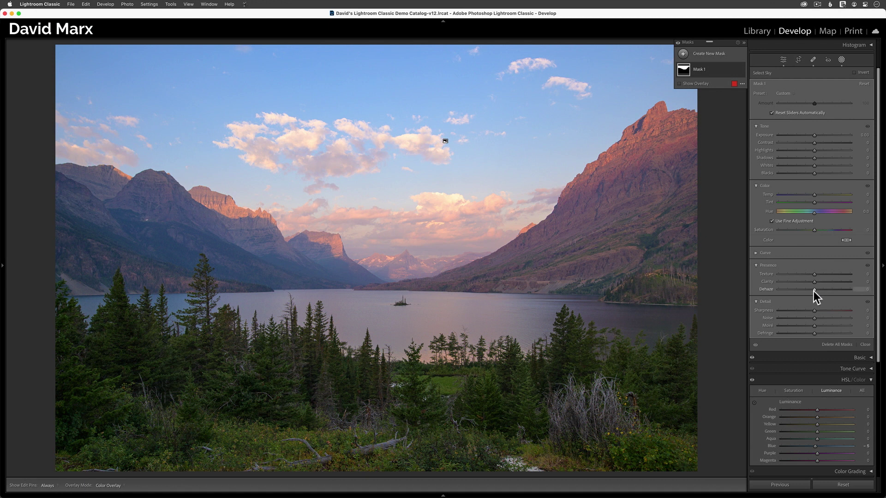
left_click_drag(815, 291, 815, 270)
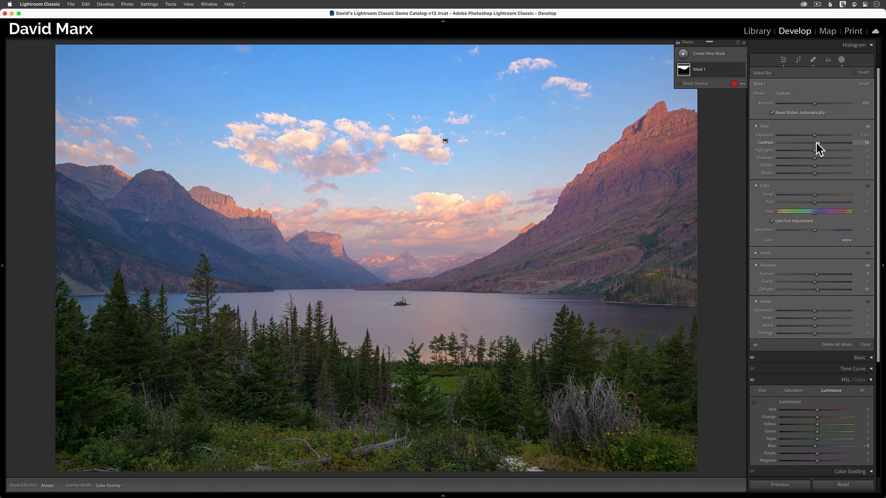
left_click_drag(814, 136, 813, 136)
left_click(865, 344)
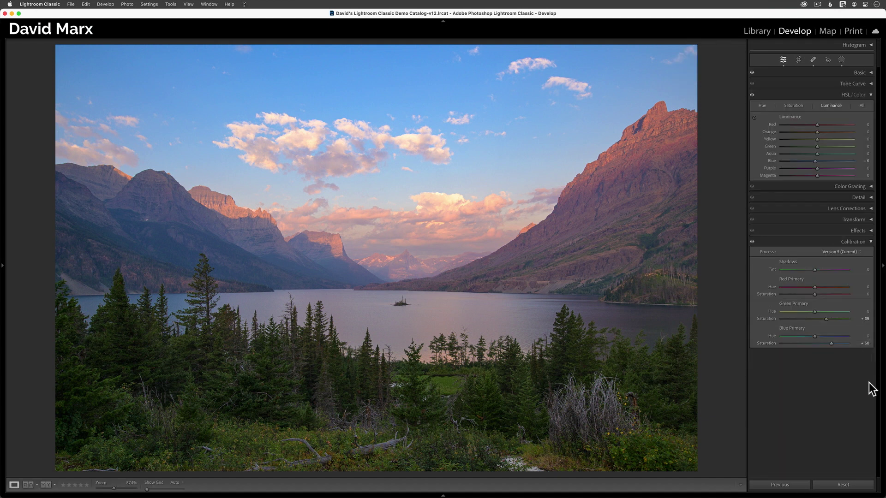